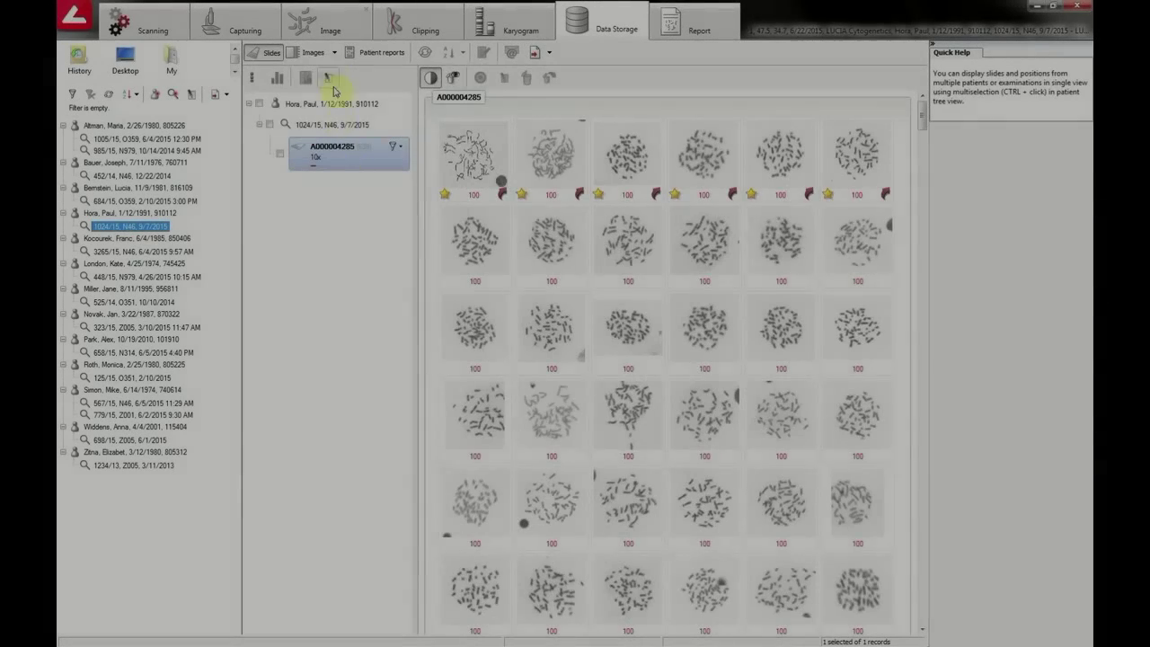
Open the first metaphase image, crop it around the chromosome spread, and run Segmentation
{"action": "left_click", "coordinate": [313, 52]}
{"action": "double_click", "coordinate": [320, 110]}
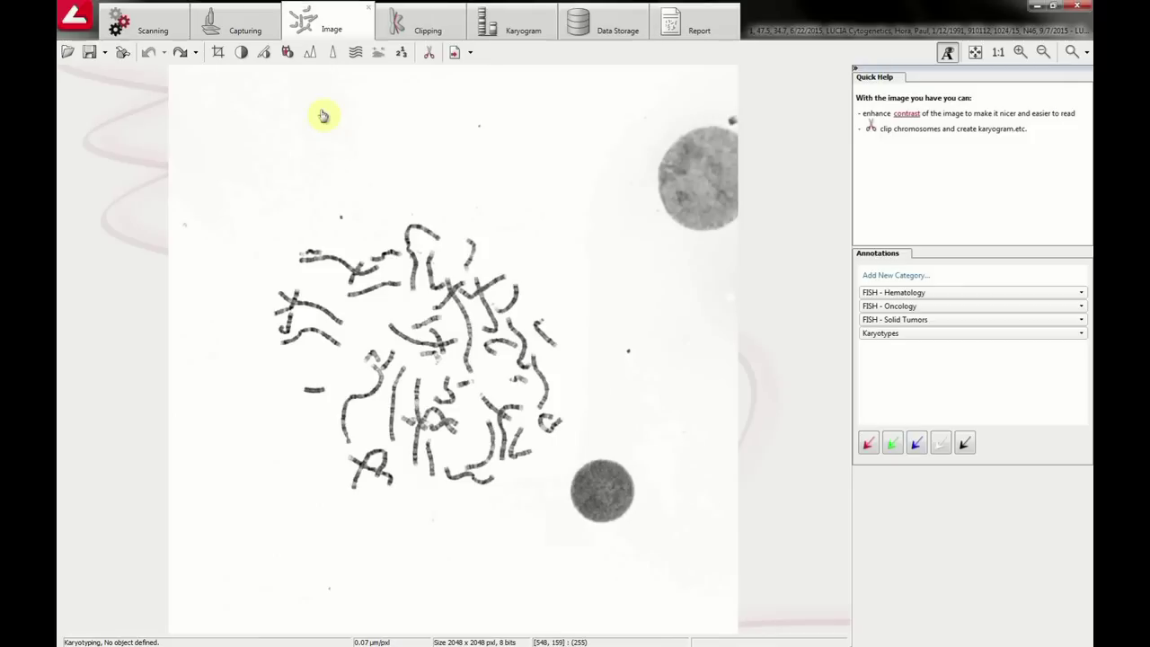
{"action": "left_click", "coordinate": [219, 52]}
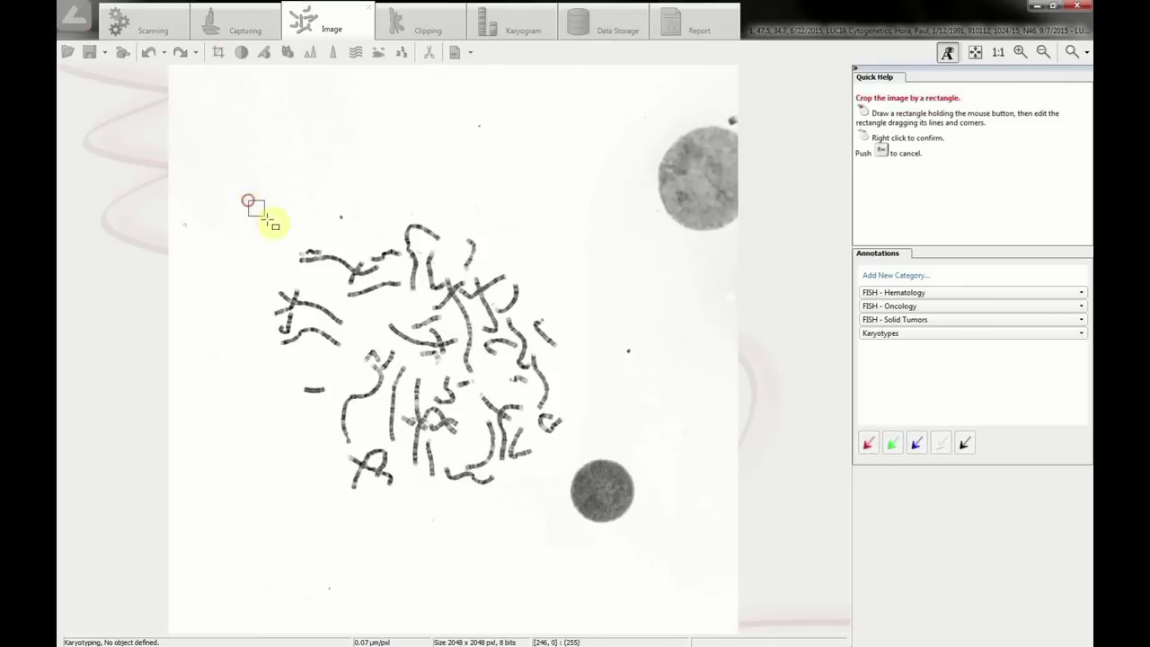
{"action": "right_click", "coordinate": [582, 496]}
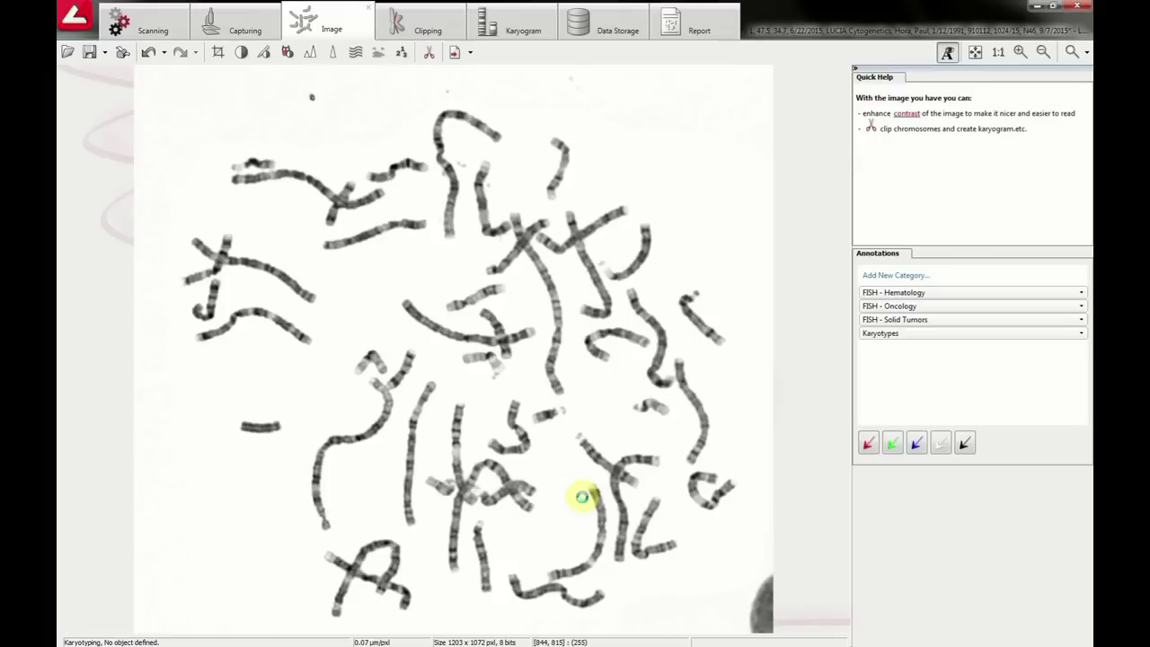
{"action": "left_click", "coordinate": [429, 54]}
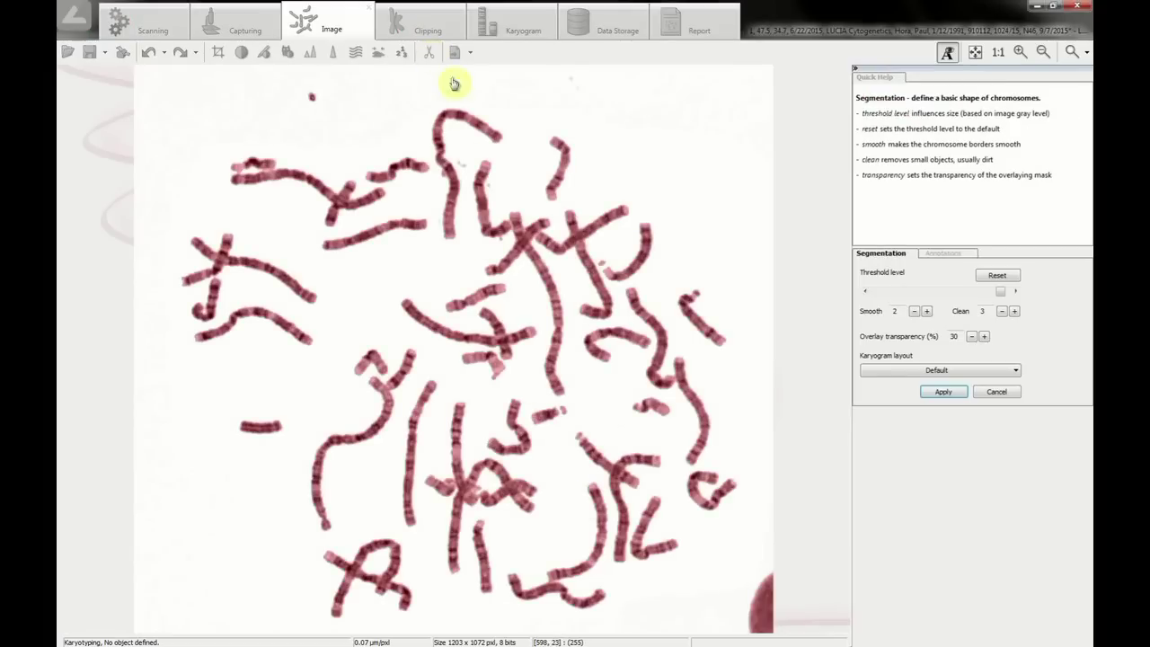
Accept the segmentation, cut the joined chromosome, and separate the six crossing chromosome pairs
{"action": "left_click", "coordinate": [934, 392]}
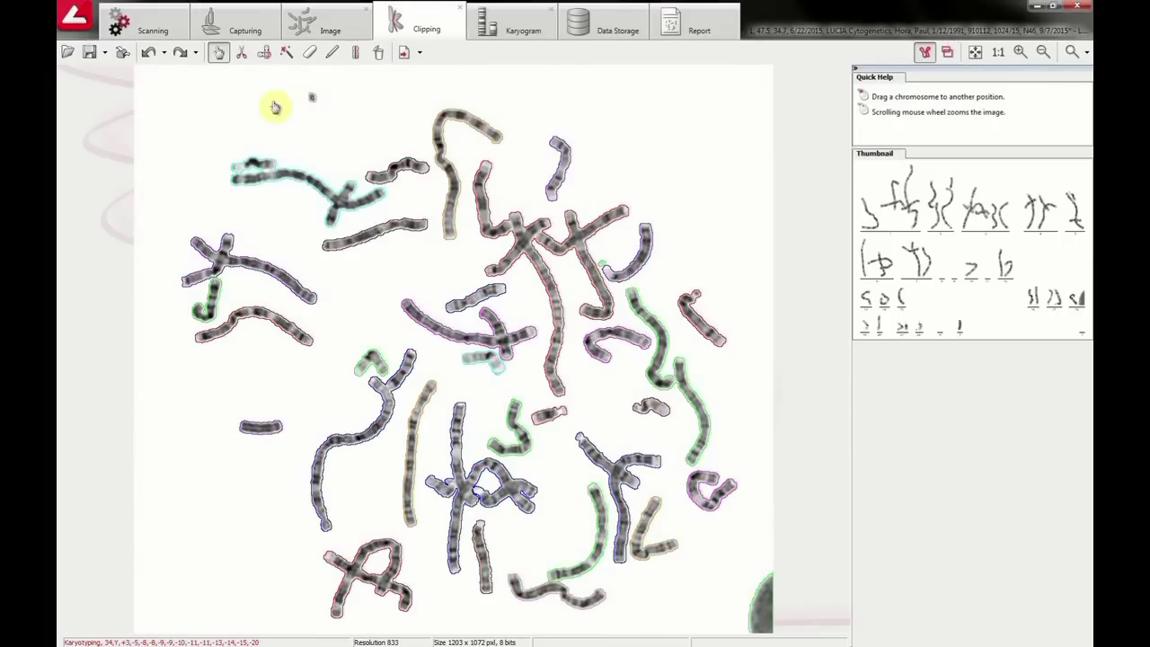
{"action": "scroll", "coordinate": [212, 161], "scroll_direction": "up", "scroll_amount": 2}
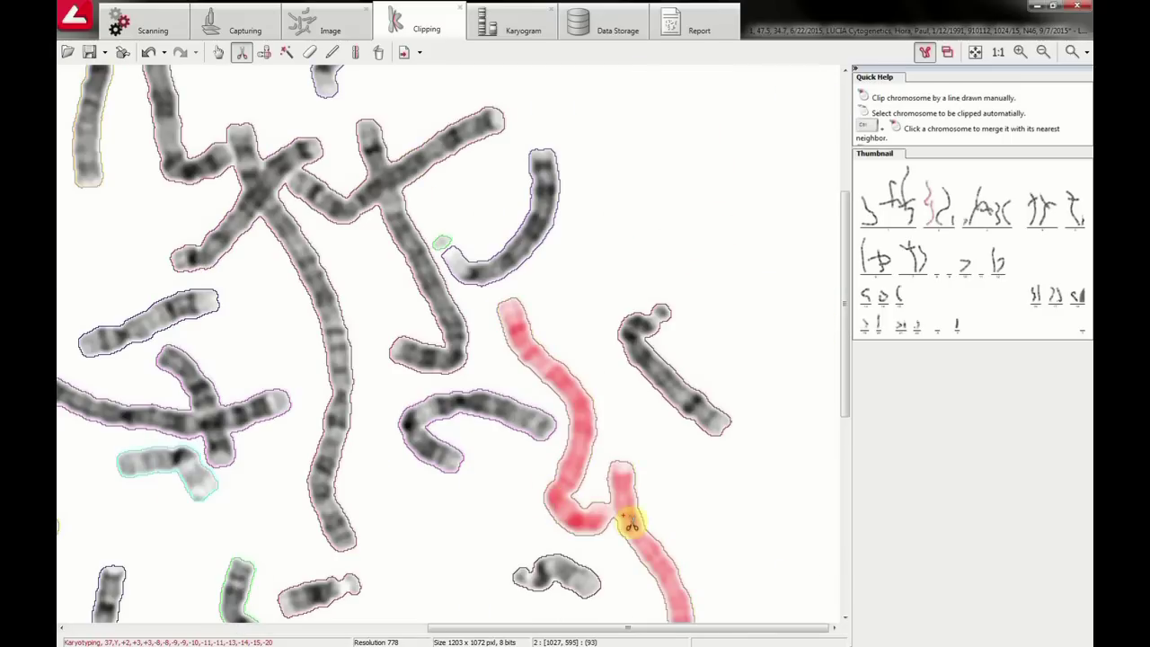
{"action": "left_click", "coordinate": [632, 524]}
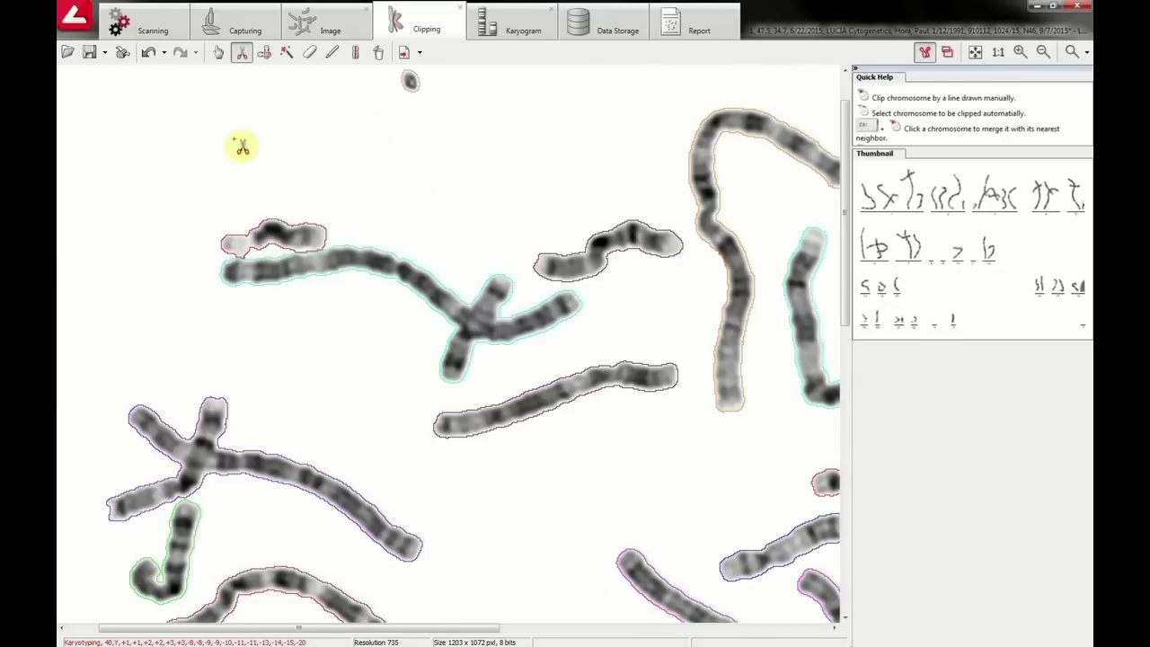
{"action": "left_click", "coordinate": [475, 324]}
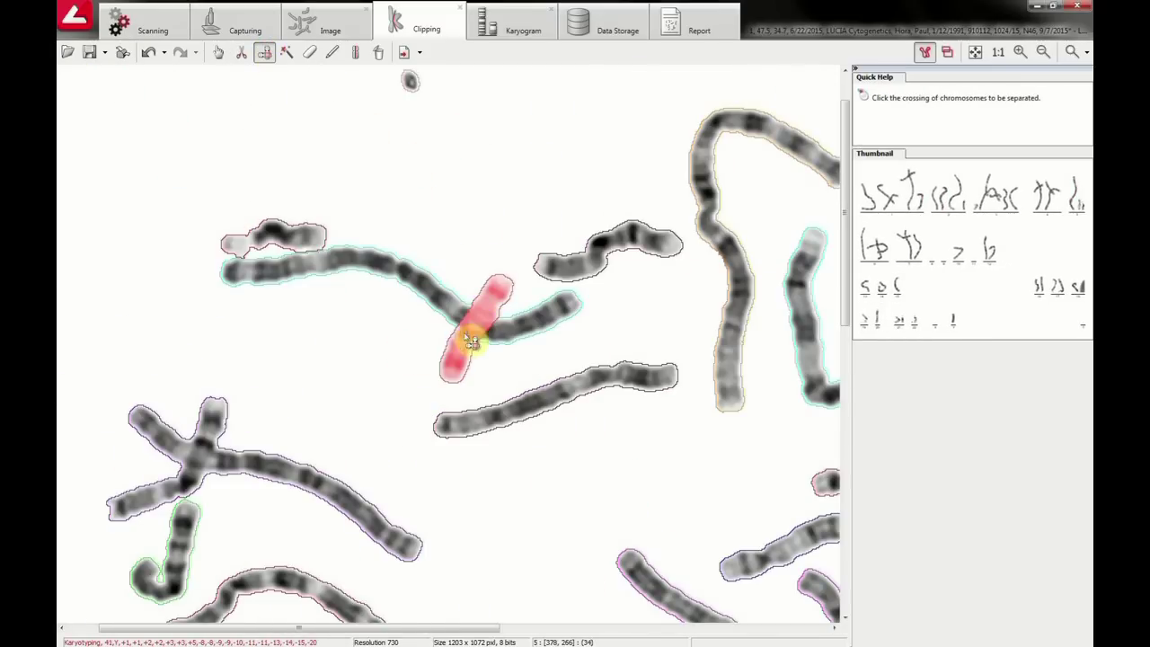
{"action": "left_click", "coordinate": [212, 461]}
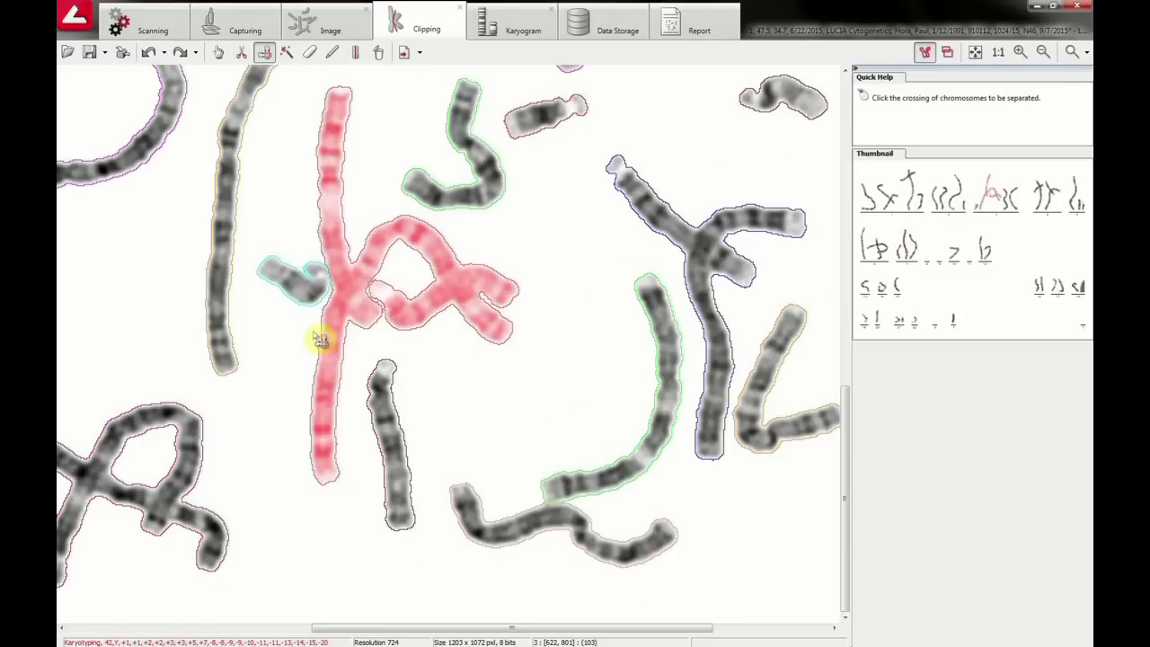
{"action": "left_click", "coordinate": [459, 292]}
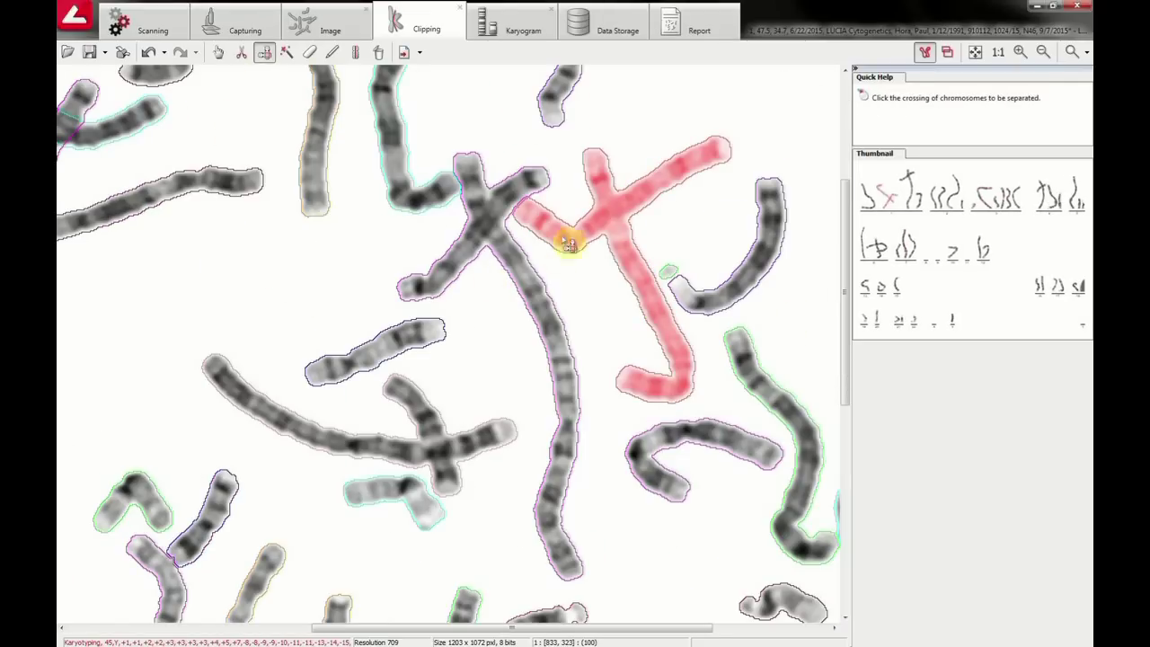
{"action": "left_click", "coordinate": [617, 217]}
{"action": "left_click", "coordinate": [489, 225]}
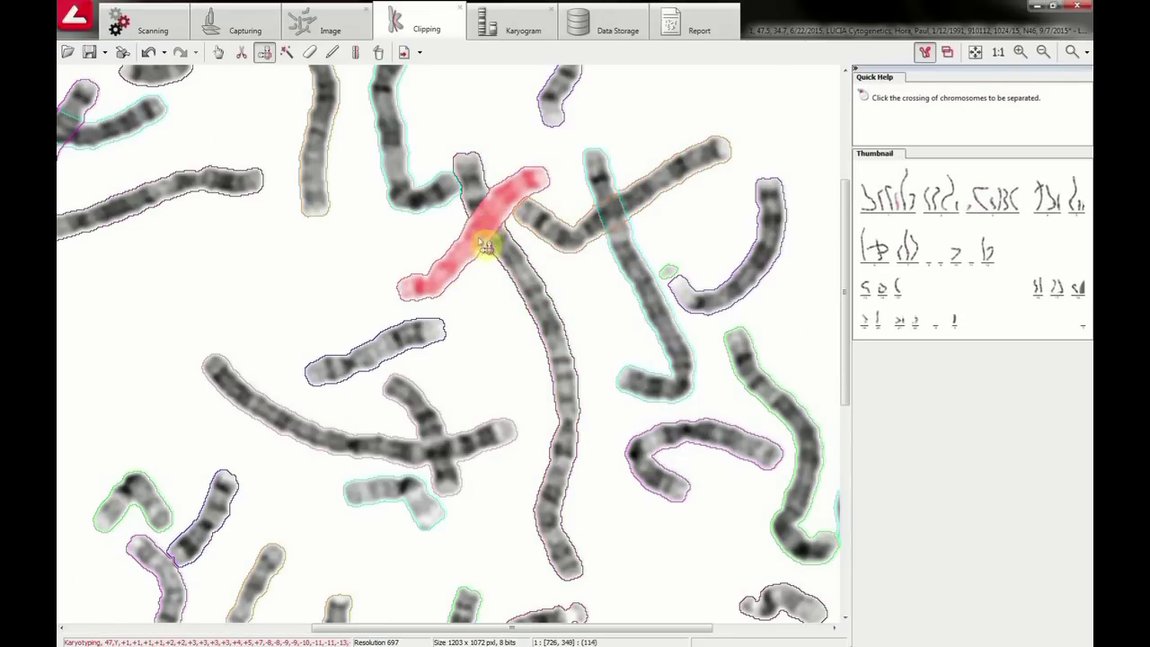
{"action": "left_click", "coordinate": [437, 458]}
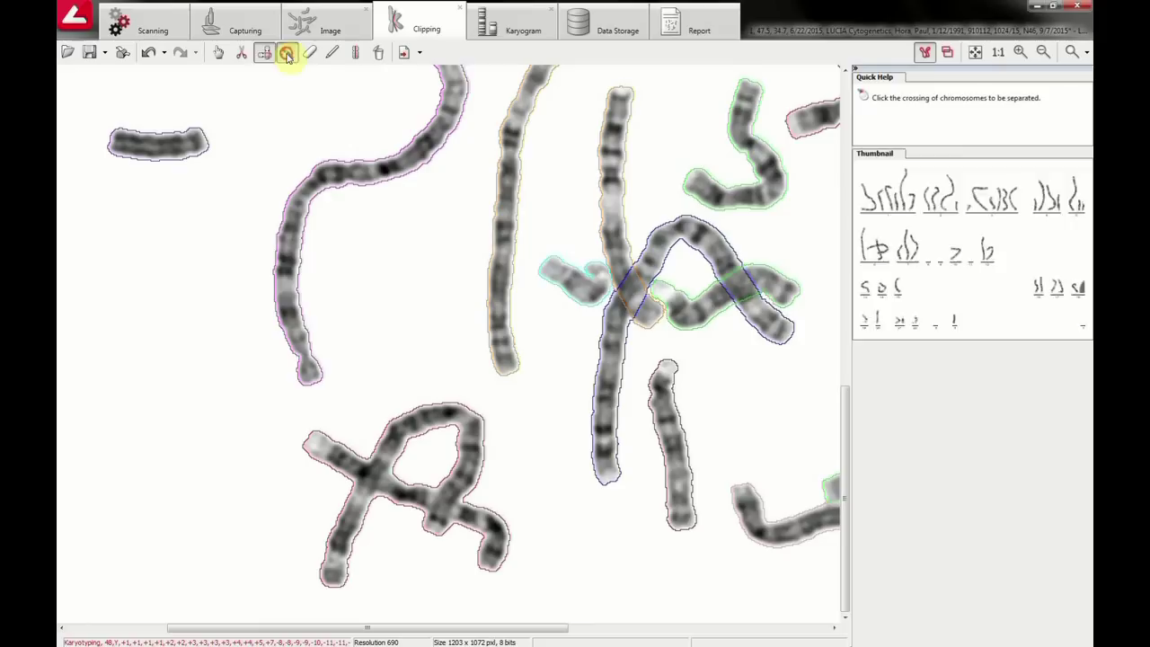
Resolve the tangled cluster manually by tracing the axes of its two chromosomes
{"action": "left_click", "coordinate": [286, 53]}
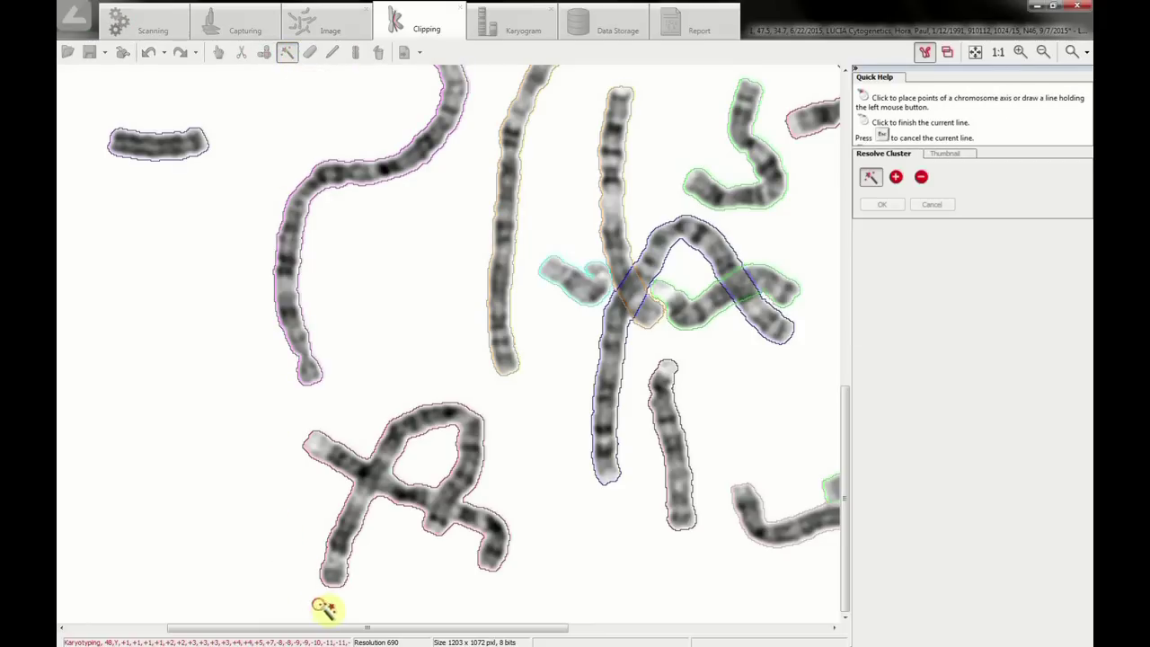
{"action": "mouse_move", "coordinate": [333, 575]}
{"action": "left_mouse_down"}
{"action": "mouse_move", "coordinate": [347, 527]}
{"action": "mouse_move", "coordinate": [410, 423]}
{"action": "mouse_move", "coordinate": [470, 452]}
{"action": "mouse_move", "coordinate": [436, 529]}
{"action": "left_mouse_up"}
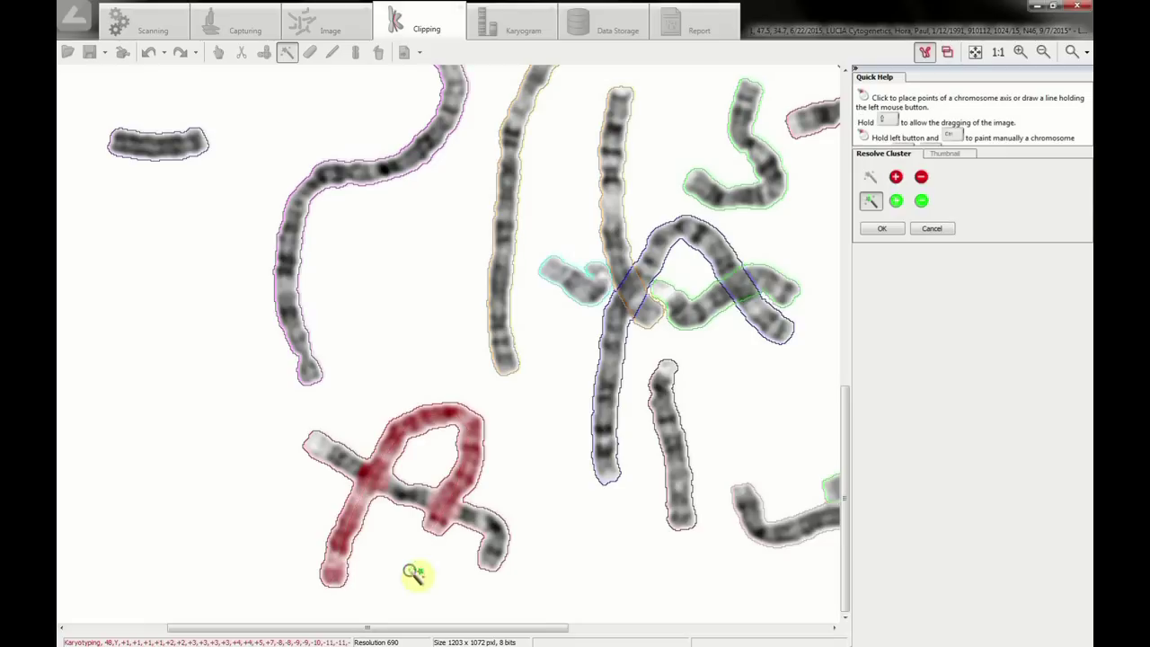
{"action": "mouse_move", "coordinate": [307, 439]}
{"action": "left_mouse_down"}
{"action": "mouse_move", "coordinate": [500, 543]}
{"action": "mouse_move", "coordinate": [494, 566]}
{"action": "left_mouse_up"}
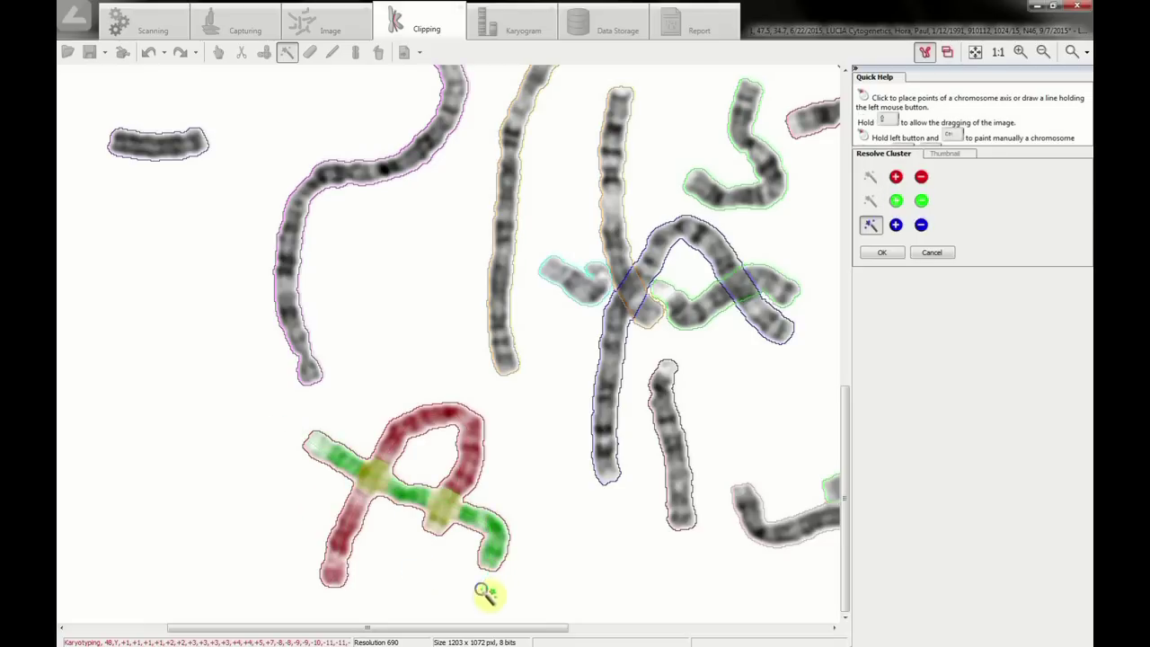
{"action": "left_click", "coordinate": [458, 542]}
{"action": "scroll", "coordinate": [443, 476], "scroll_direction": "down", "scroll_amount": 3}
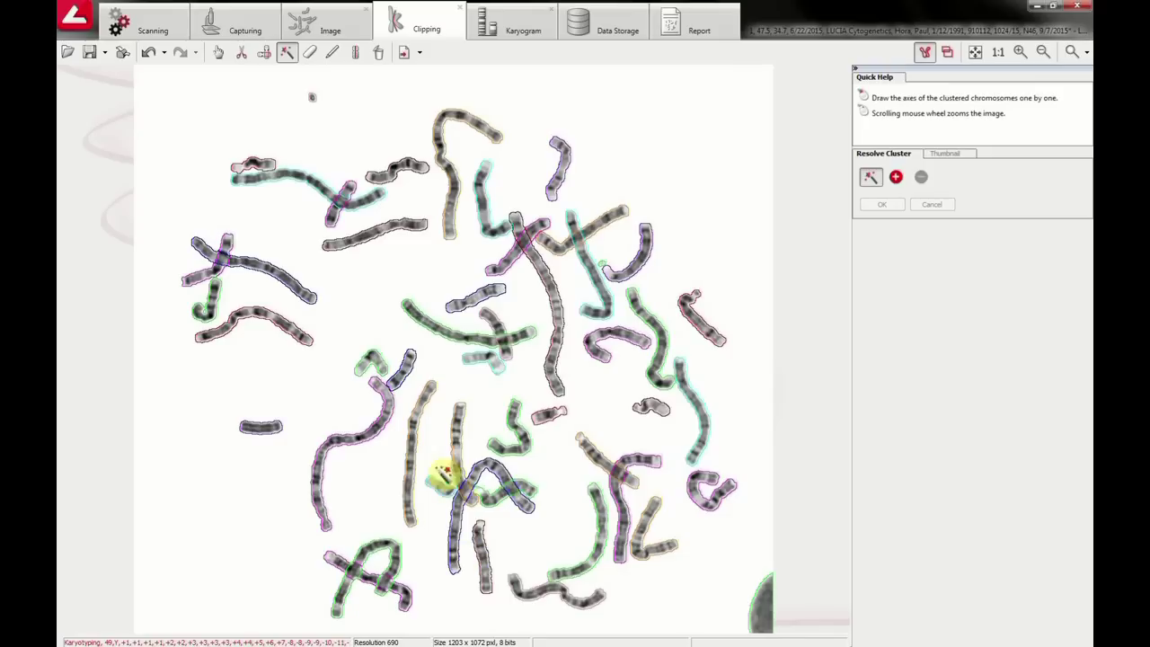
{"action": "left_click", "coordinate": [332, 53]}
Remove stray objects outside the spread and show the karyogram
{"action": "left_click", "coordinate": [607, 262]}
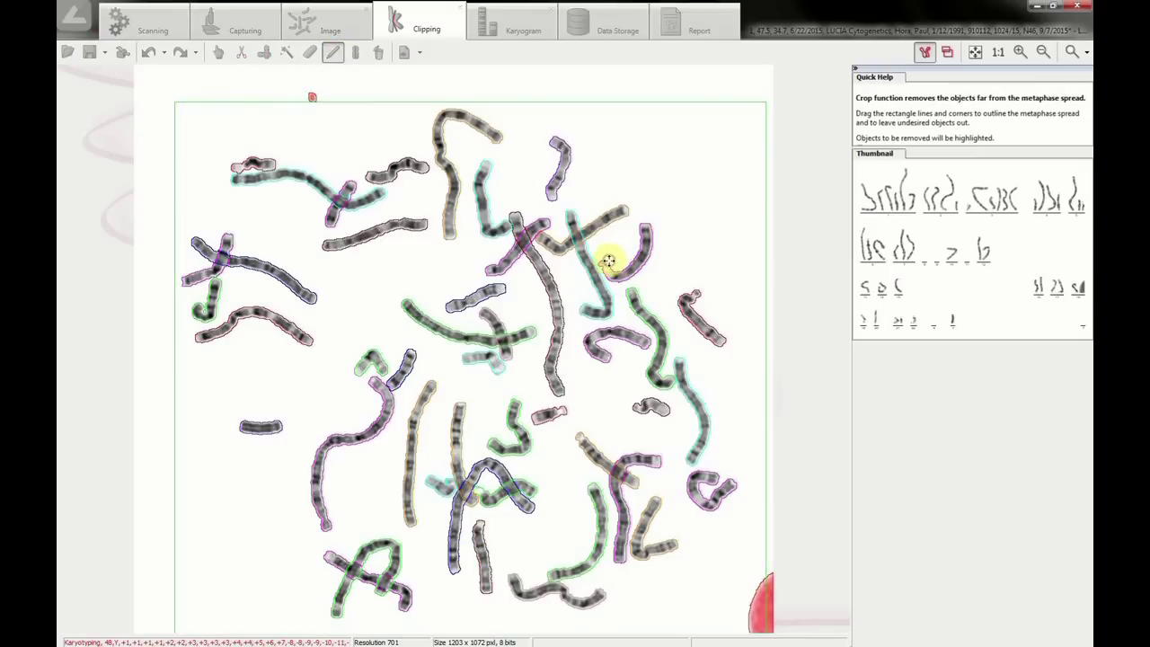
{"action": "left_click", "coordinate": [615, 255]}
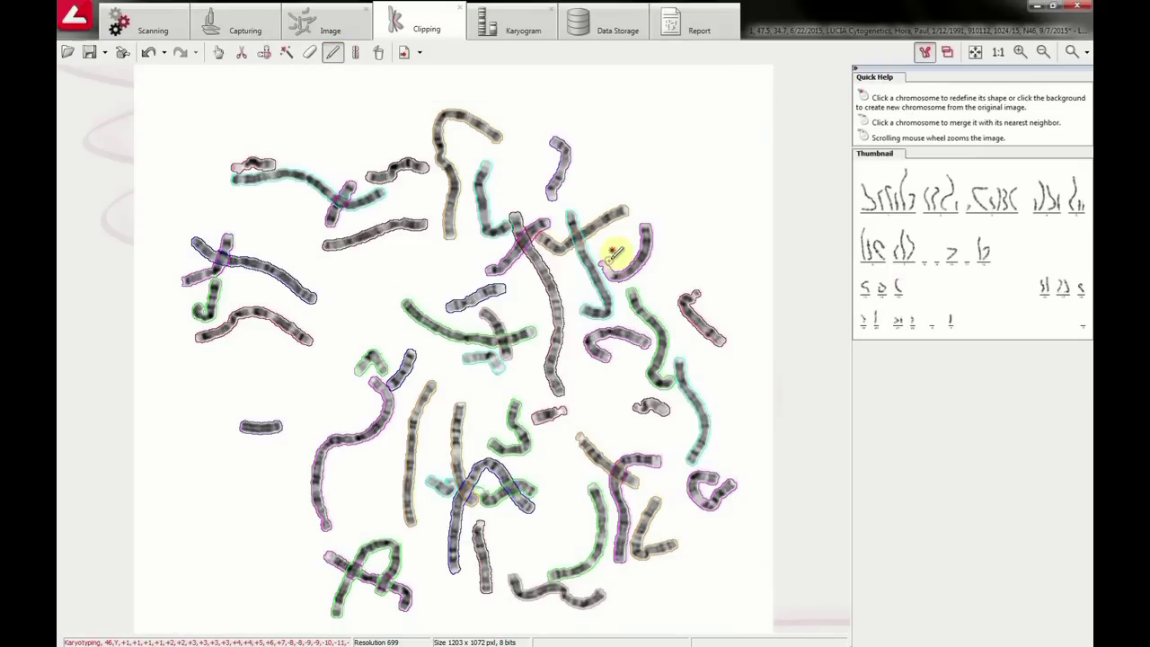
{"action": "left_click", "coordinate": [513, 33]}
Auto-arrange the karyogram, move chromosomes into groups 19, 22 and 14, and enhance the banding
{"action": "left_click", "coordinate": [564, 51]}
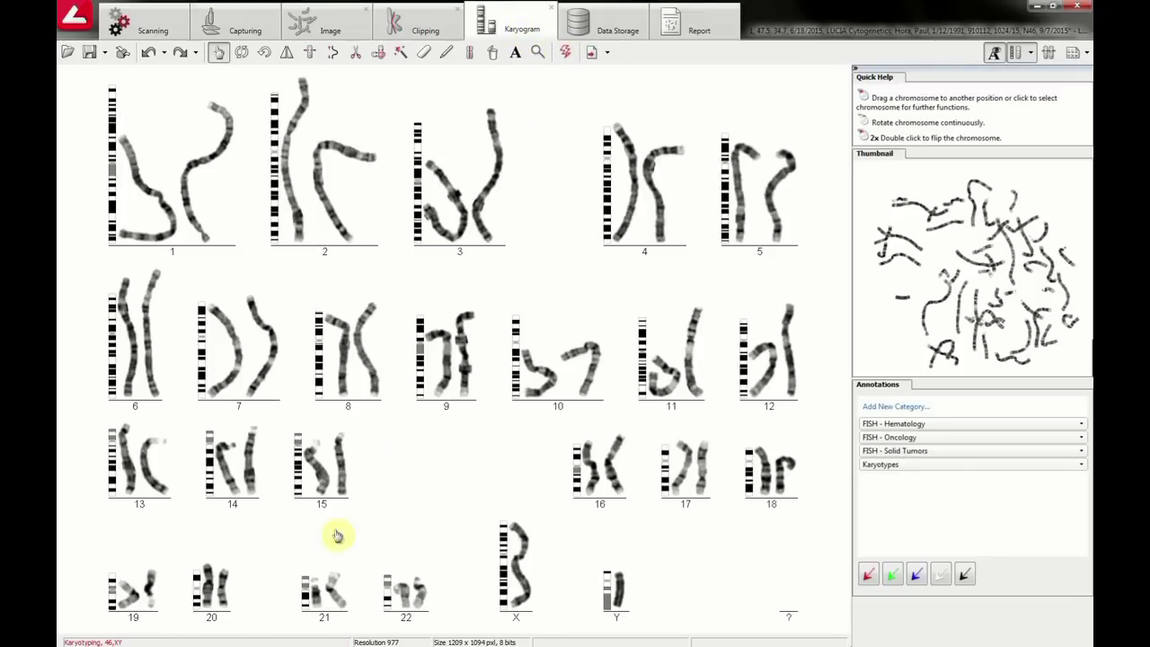
{"action": "left_click_drag", "start_coordinate": [153, 586], "coordinate": [157, 591]}
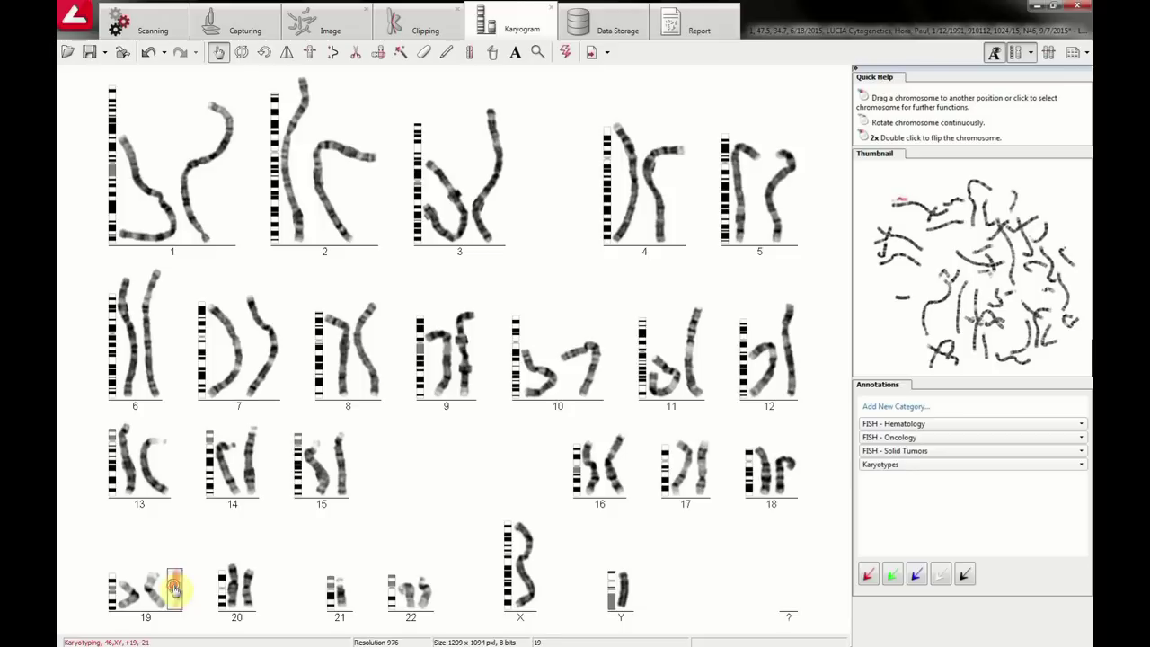
{"action": "mouse_move", "coordinate": [268, 602]}
{"action": "left_mouse_down"}
{"action": "mouse_move", "coordinate": [348, 596]}
{"action": "mouse_move", "coordinate": [407, 611]}
{"action": "left_mouse_up"}
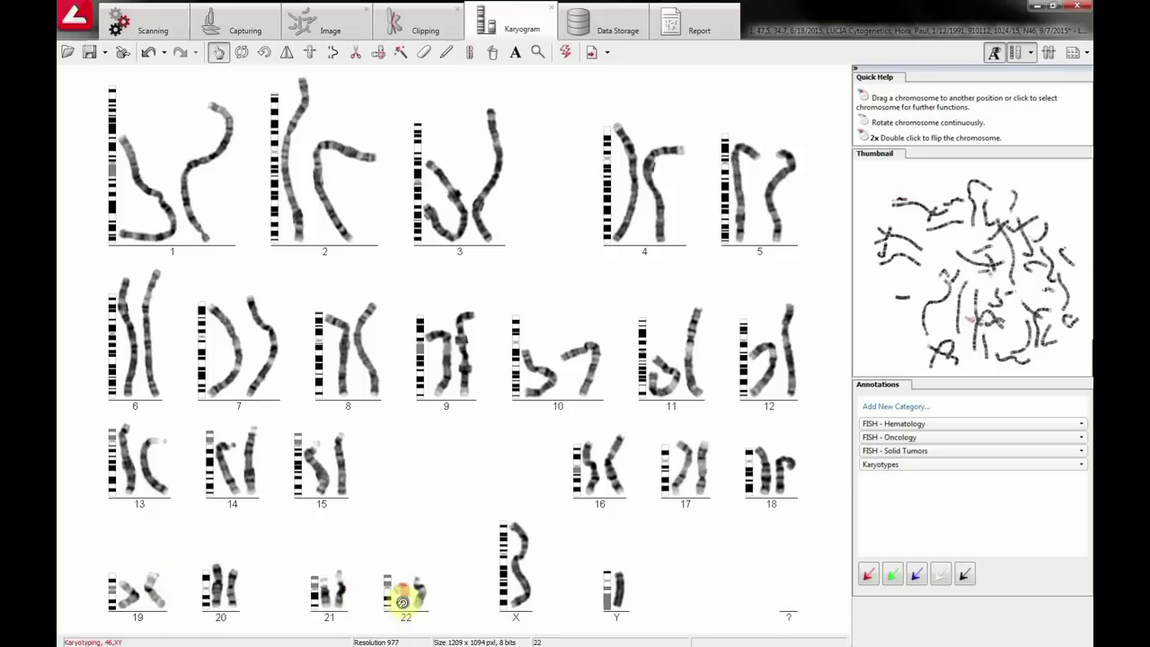
{"action": "left_click_drag", "start_coordinate": [706, 486], "coordinate": [237, 491]}
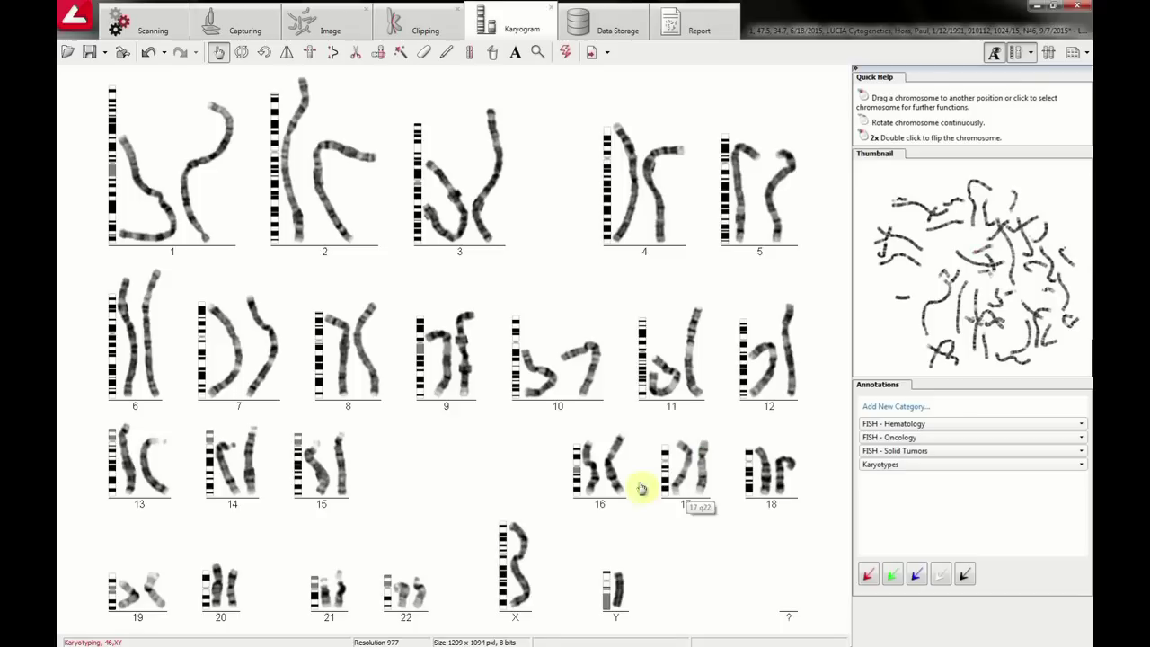
{"action": "left_click", "coordinate": [75, 15]}
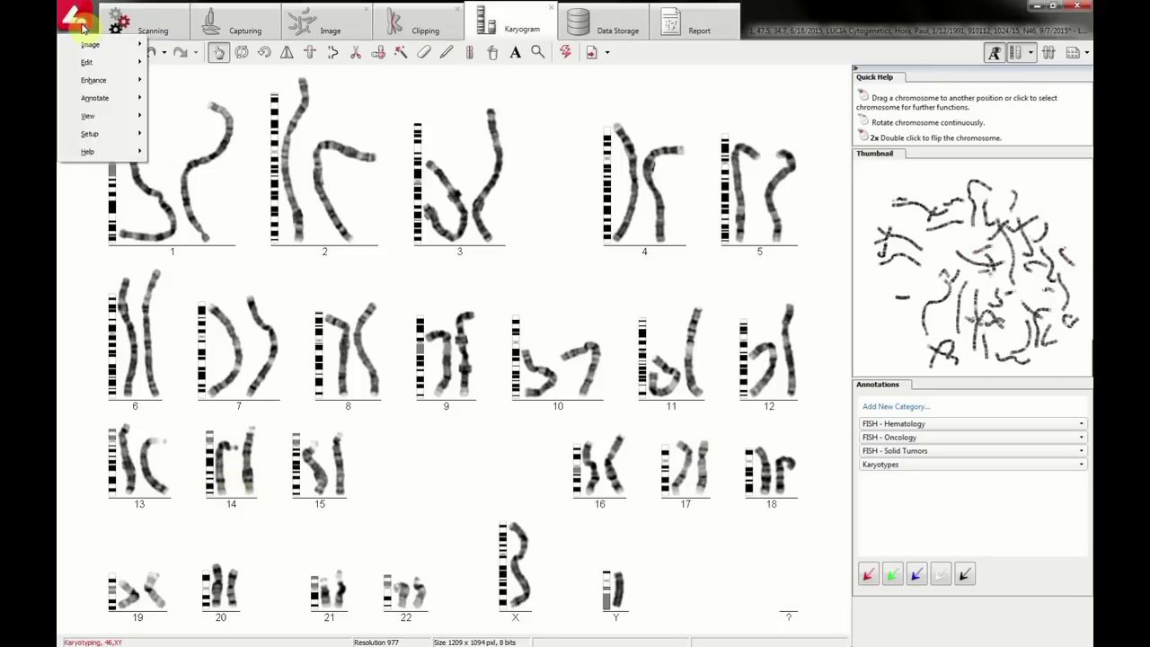
{"action": "mouse_move", "coordinate": [94, 80]}
{"action": "left_click", "coordinate": [180, 98]}
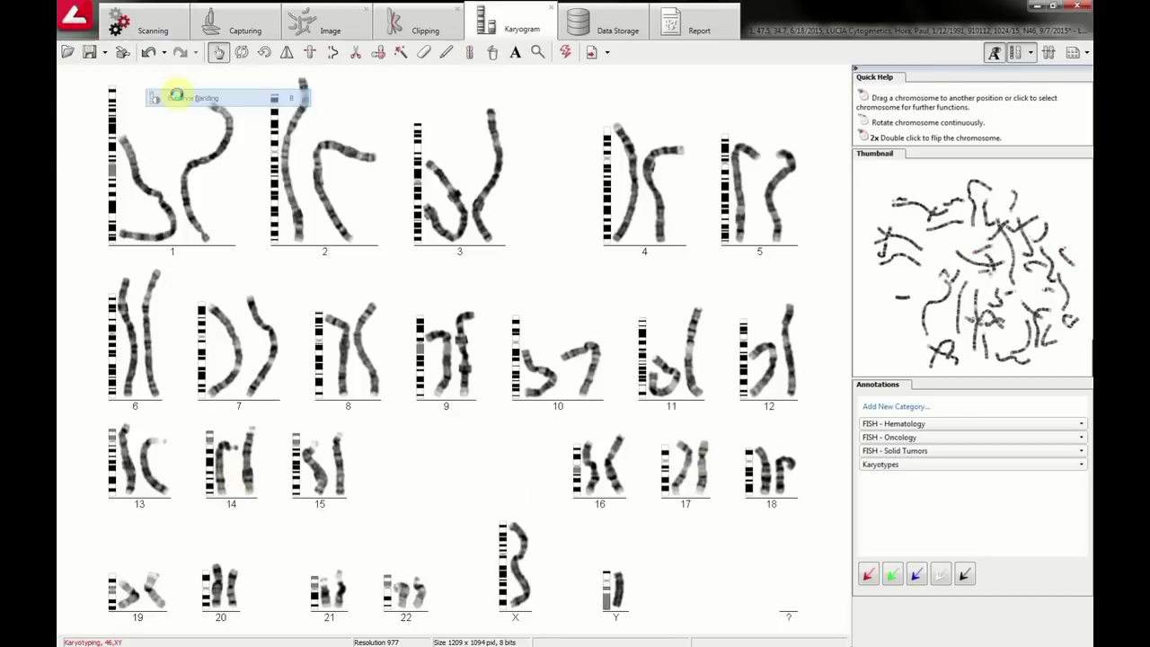
Save the karyogram to the database with the result 'Normal male karyotype'
{"action": "left_click", "coordinate": [91, 54]}
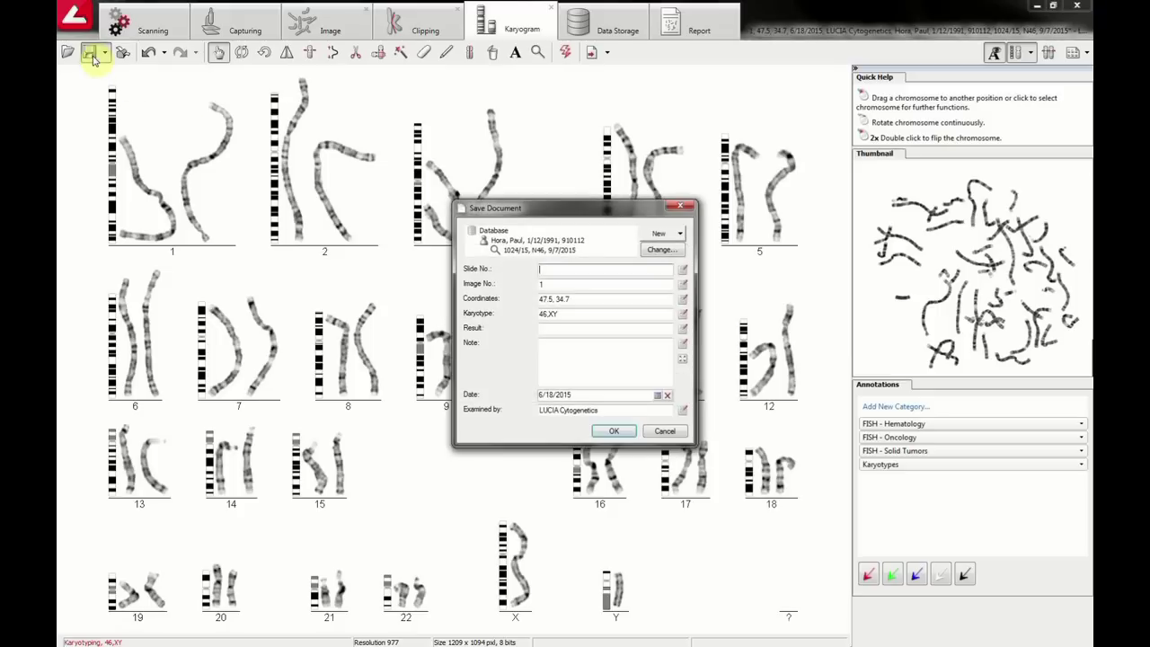
{"action": "type", "text": "125/15"}
{"action": "left_click", "coordinate": [683, 329]}
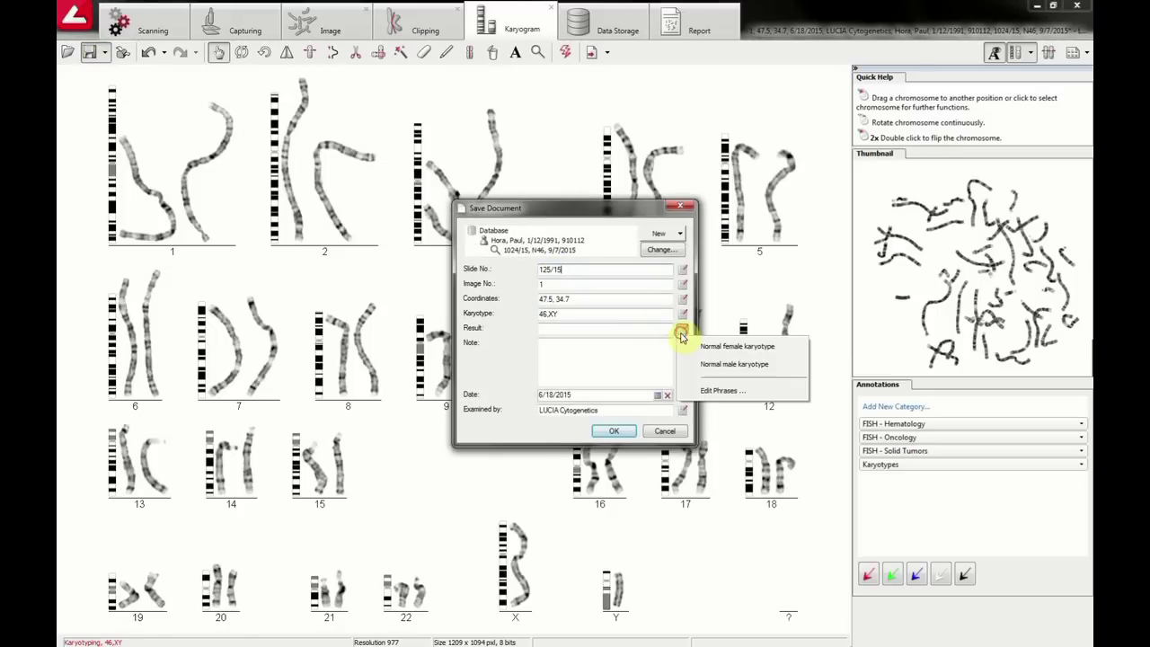
{"action": "left_click", "coordinate": [686, 363]}
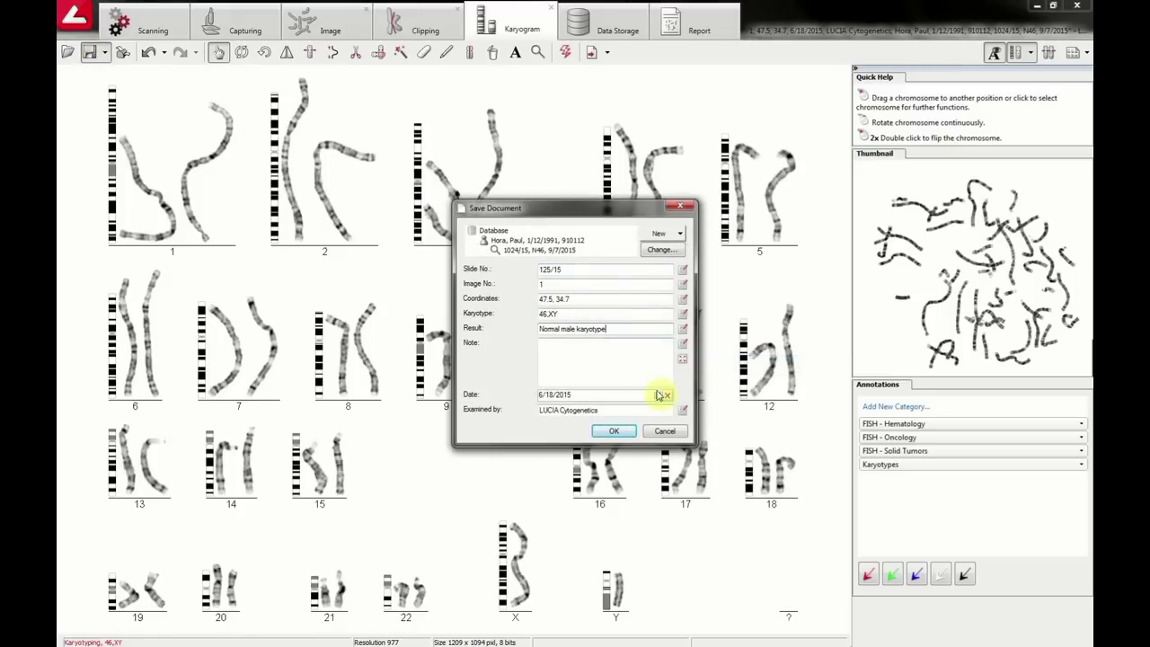
{"action": "left_click", "coordinate": [620, 430]}
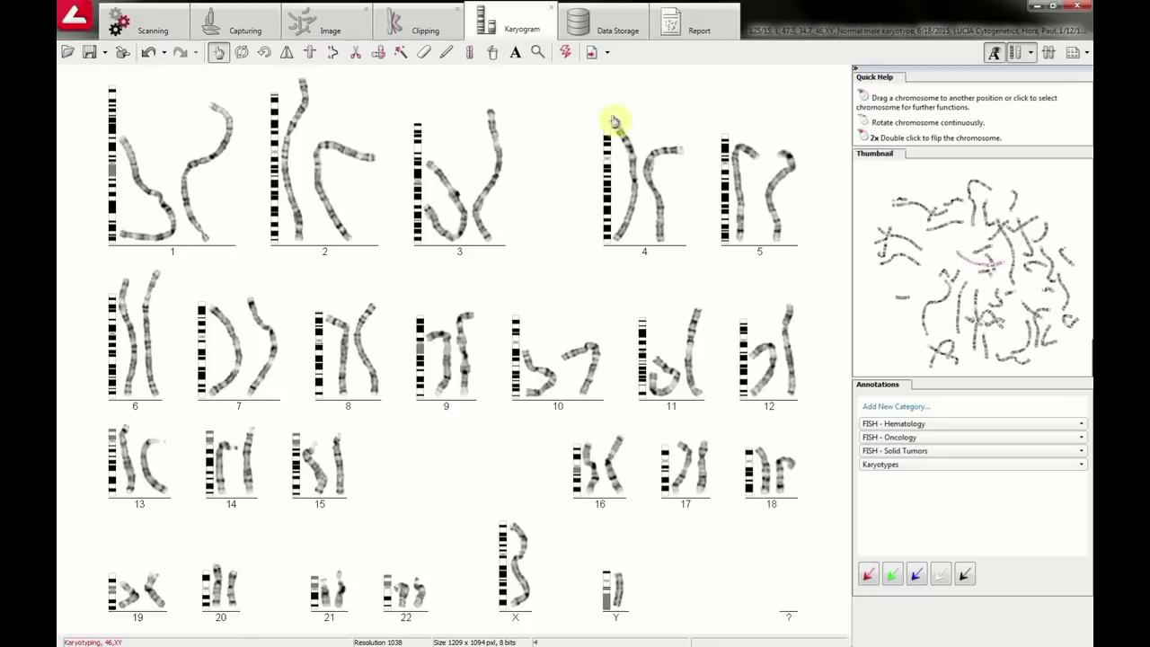
Create a cytogenetic report from the saved 46,XY karyogram
{"action": "left_click", "coordinate": [608, 53]}
{"action": "left_click", "coordinate": [614, 98]}
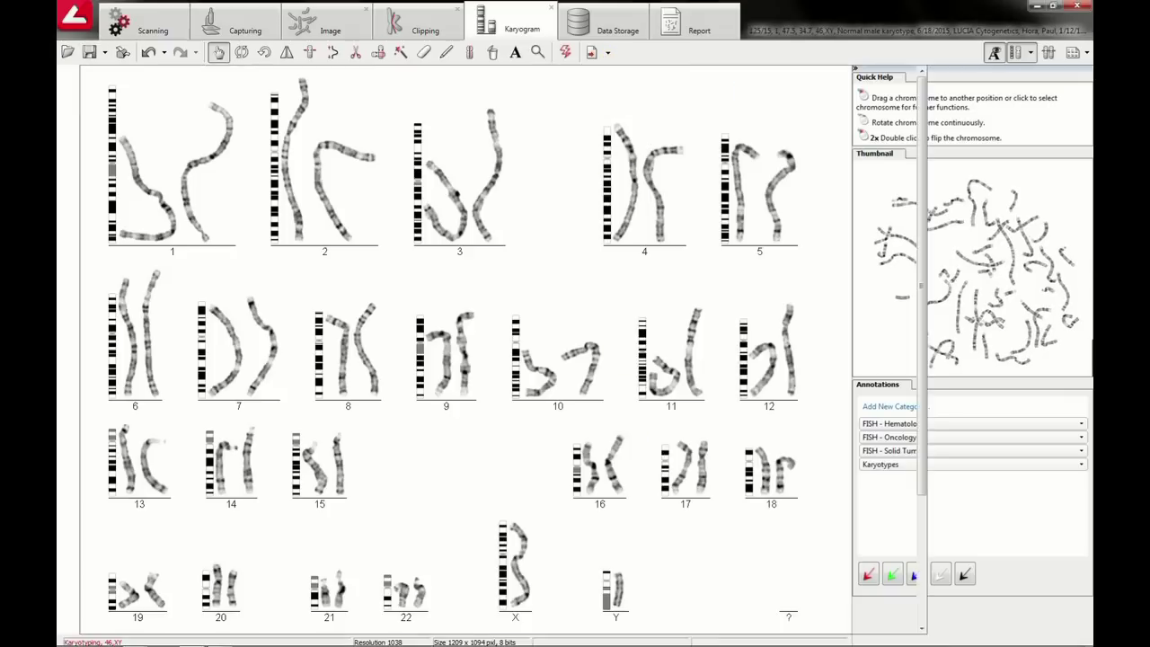